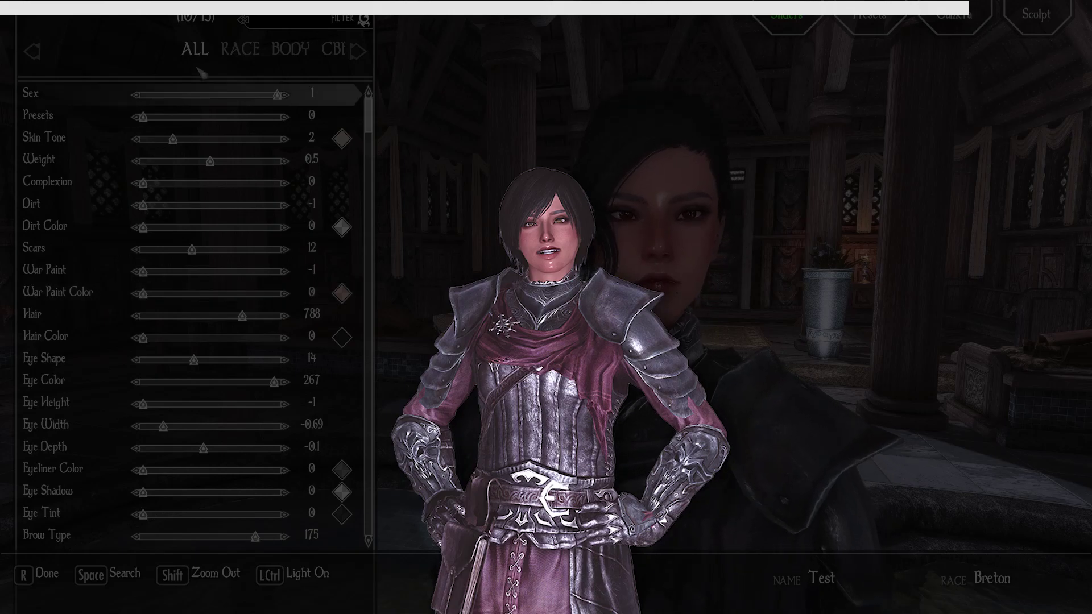
# Switch the character sliders from all categories to the Eyes category
pyautogui.click(257, 56)
pyautogui.click(257, 56)
pyautogui.click(257, 55)
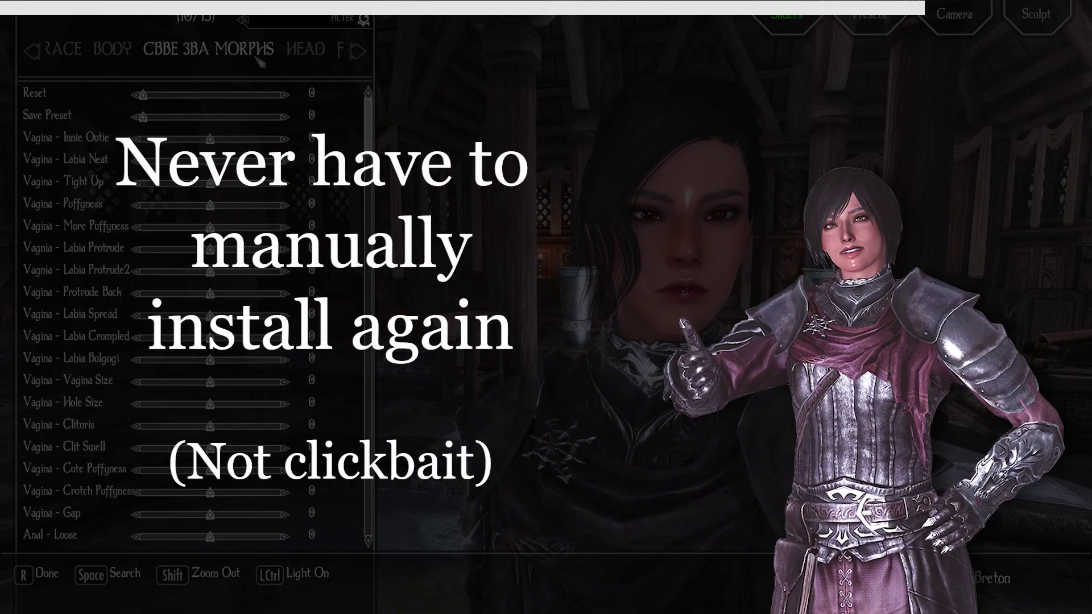
pyautogui.click(272, 56)
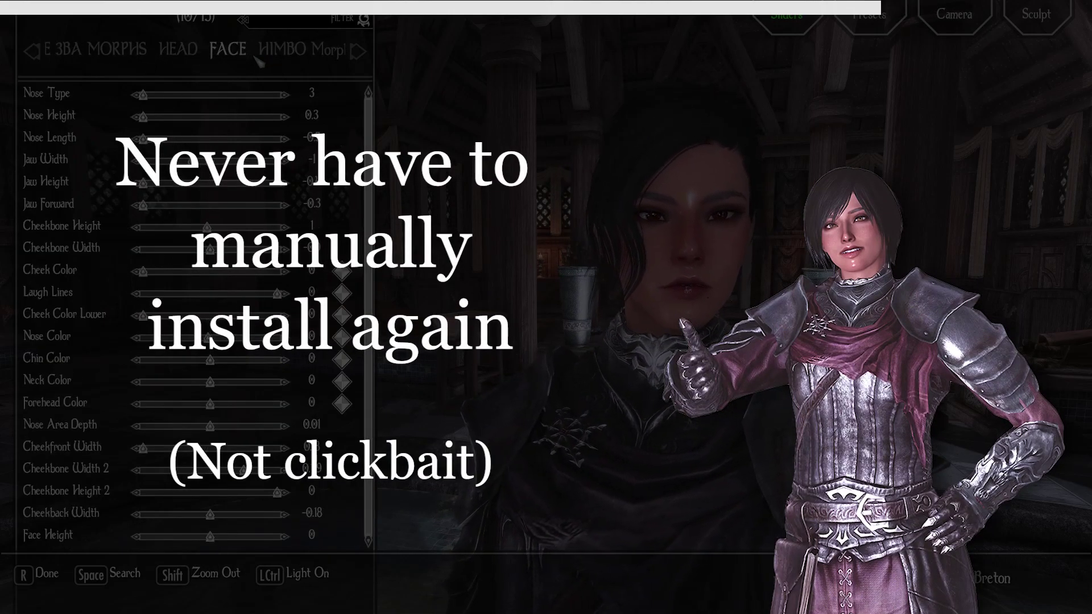
pyautogui.click(259, 58)
pyautogui.click(261, 58)
pyautogui.click(270, 58)
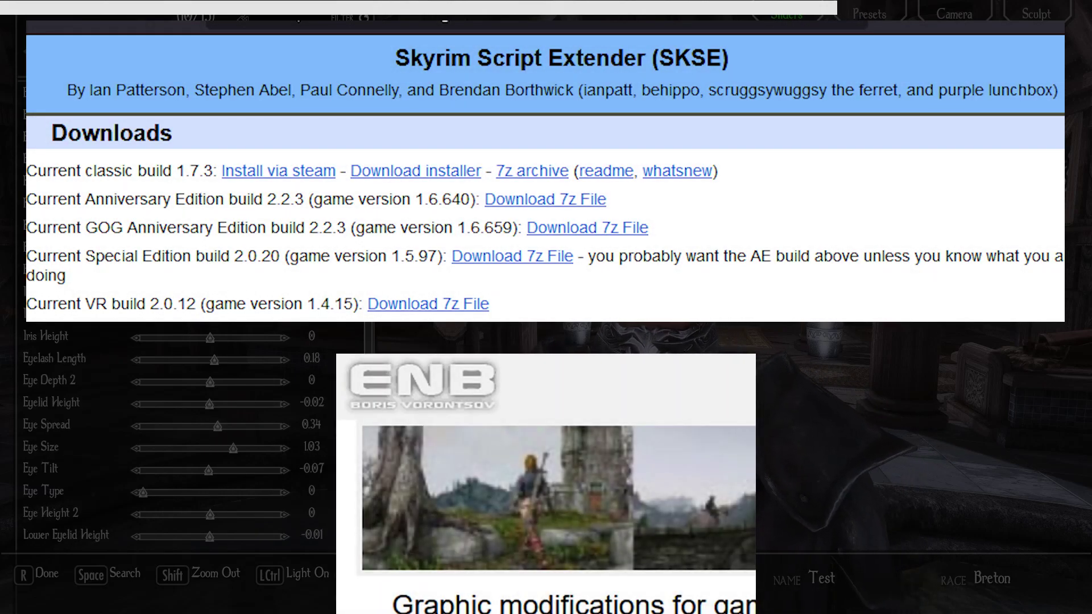
pyautogui.click(262, 57)
pyautogui.moveTo(641, 563); pyautogui.dragTo(262, 541)
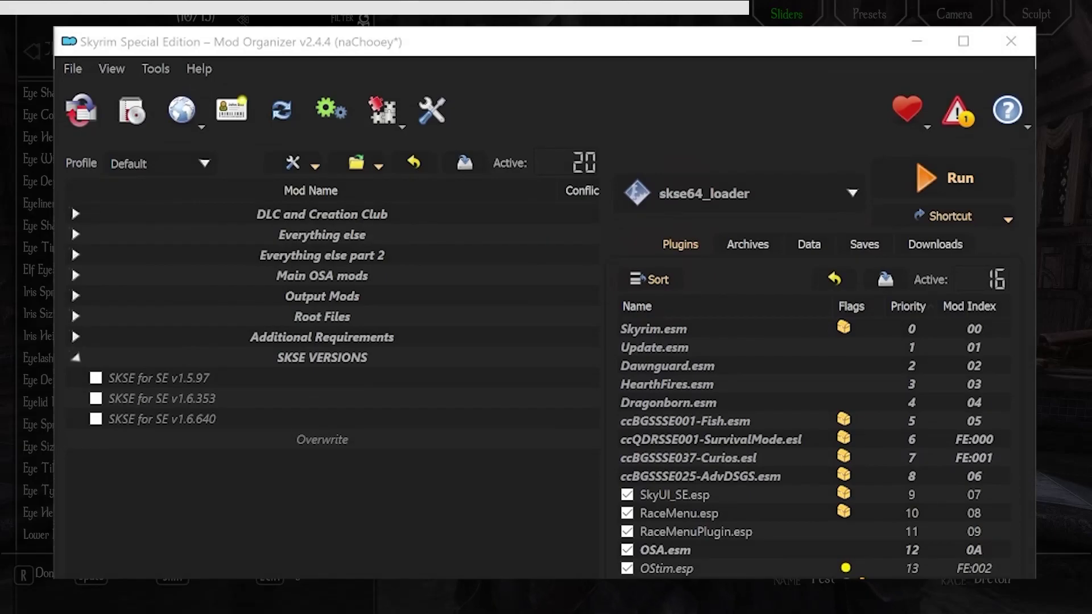
pyautogui.click(307, 440)
pyautogui.keyDown('shift'); pyautogui.click(147, 380); pyautogui.keyUp('shift')
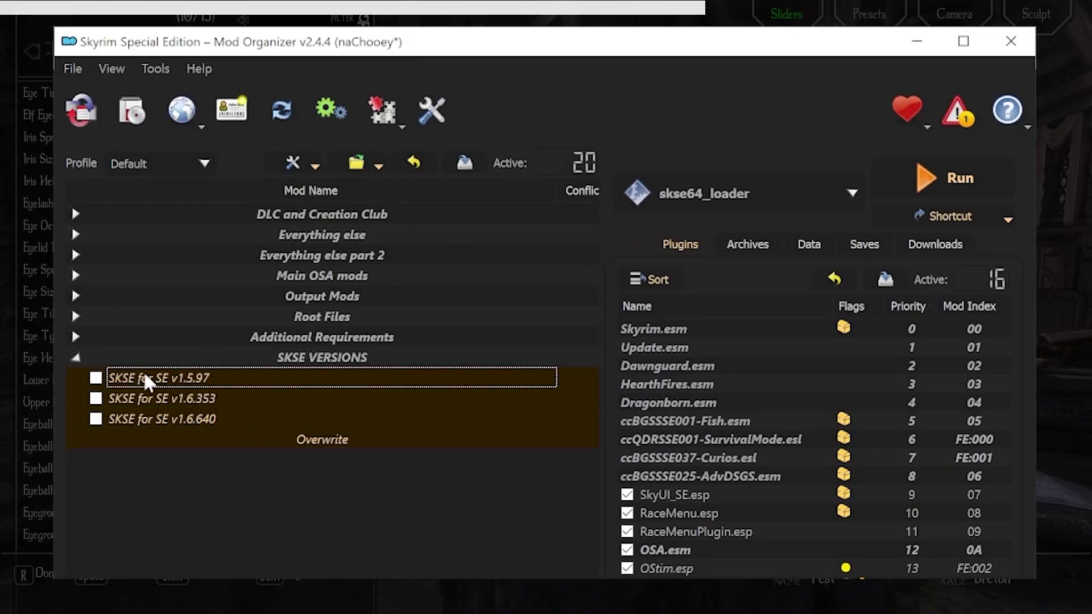
pyautogui.click(268, 454)
pyautogui.moveTo(280, 471); pyautogui.dragTo(176, 380)
pyautogui.click(205, 461)
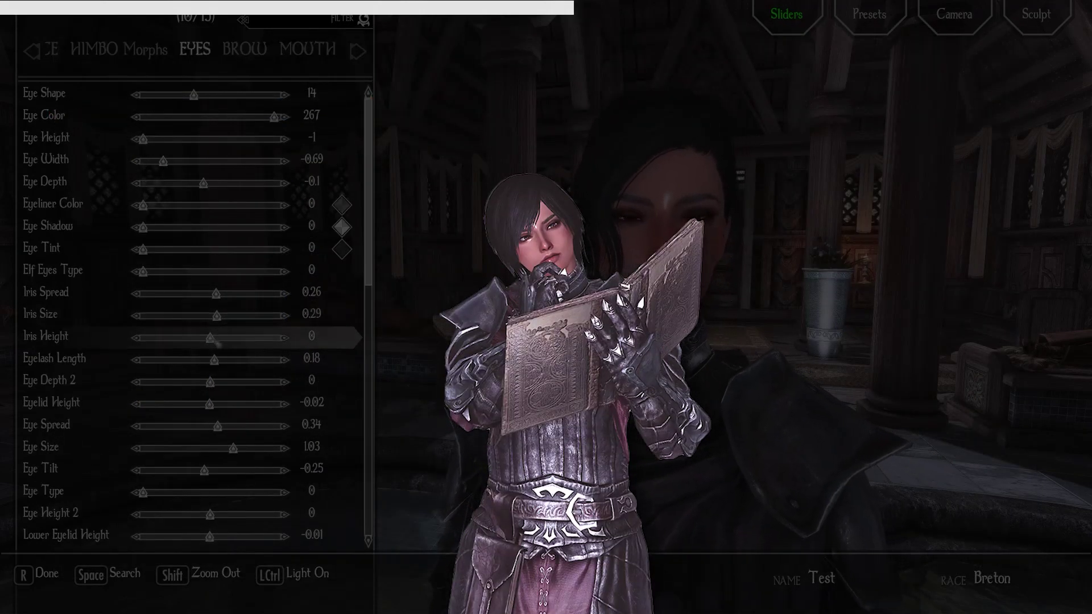
# Set the character's Eye Size slider to 2.21 and the Iris Size slider to -0.19
pyautogui.scroll(-5, 199, 372)
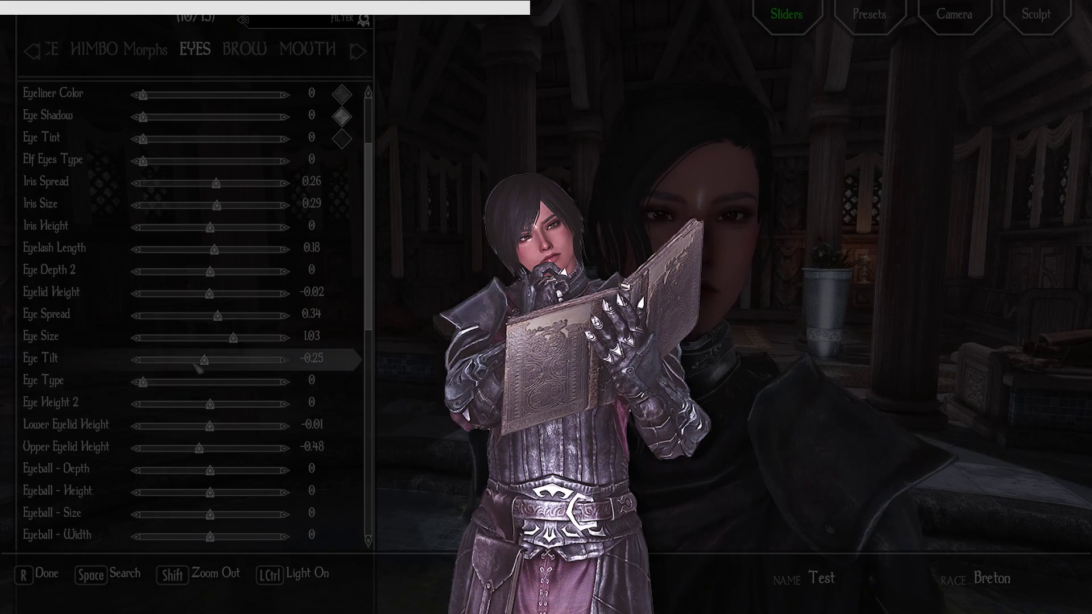
pyautogui.moveTo(240, 342); pyautogui.dragTo(259, 340)
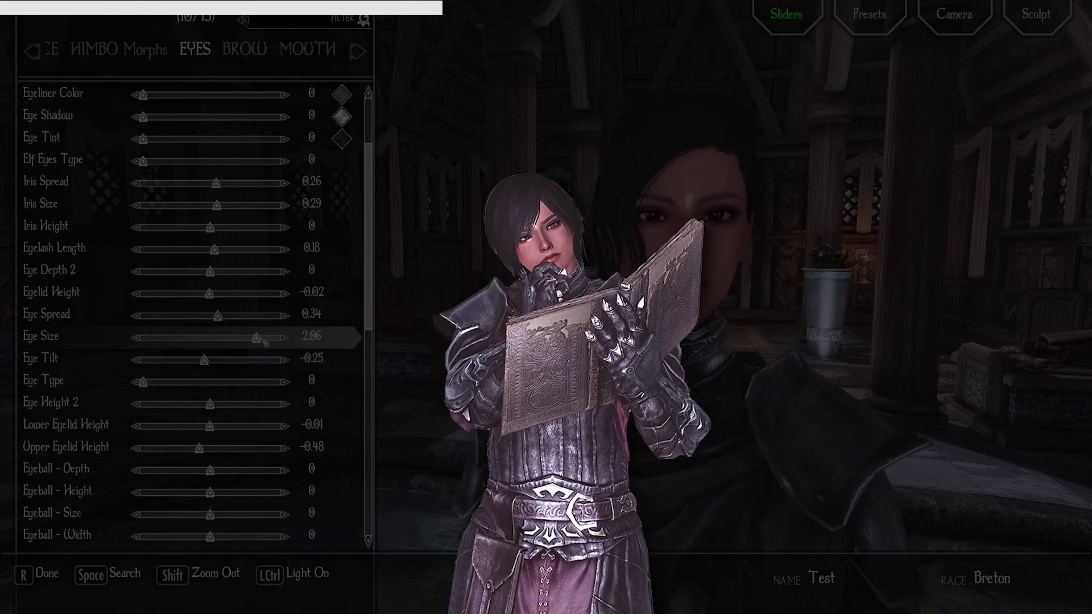
pyautogui.scroll(5, 267, 340)
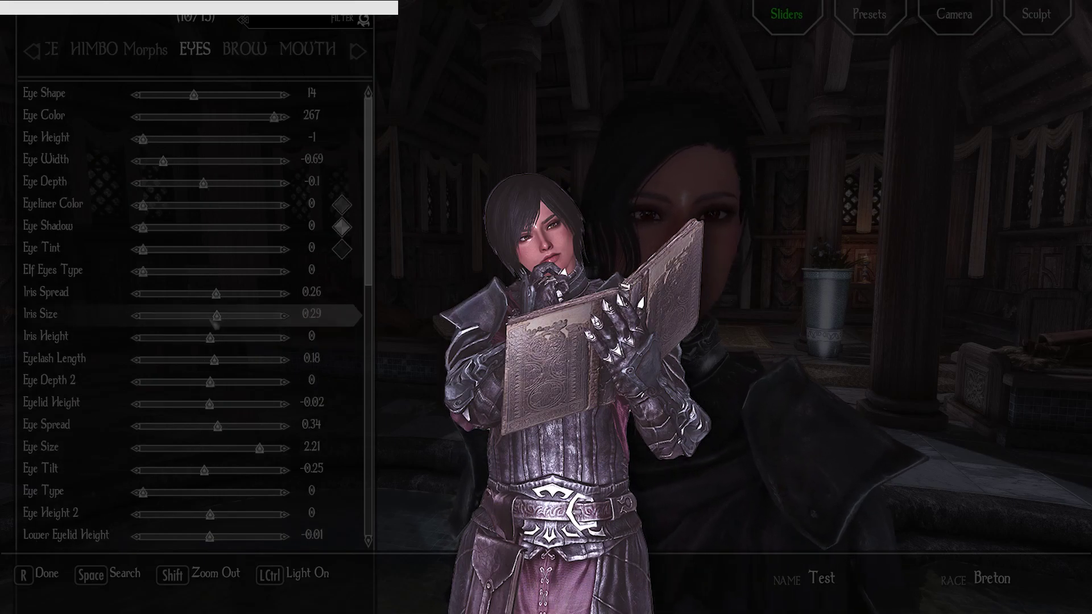
pyautogui.scroll(-3, 213, 314)
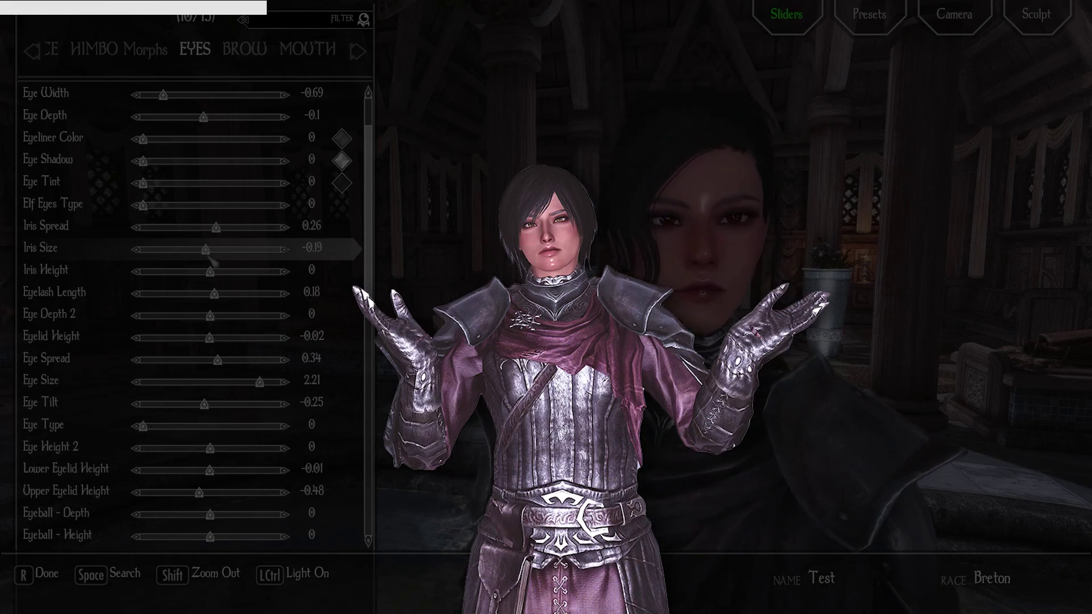
# Set the character's Eye Inner - Width slider to 0.71
pyautogui.scroll(-9, 213, 259)
pyautogui.scroll(8, 213, 268)
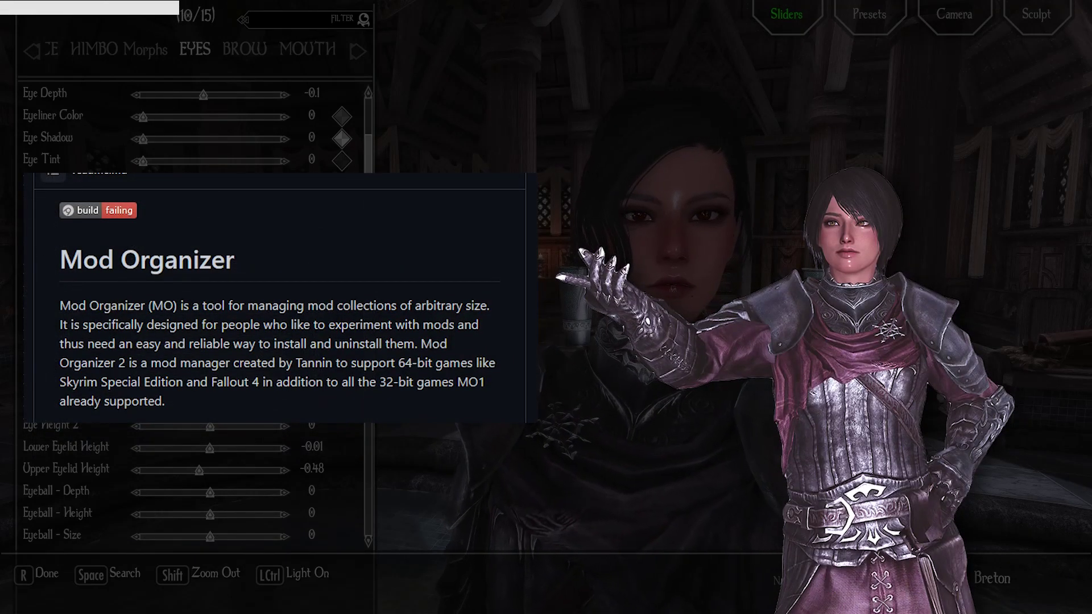
pyautogui.scroll(-16, 210, 426)
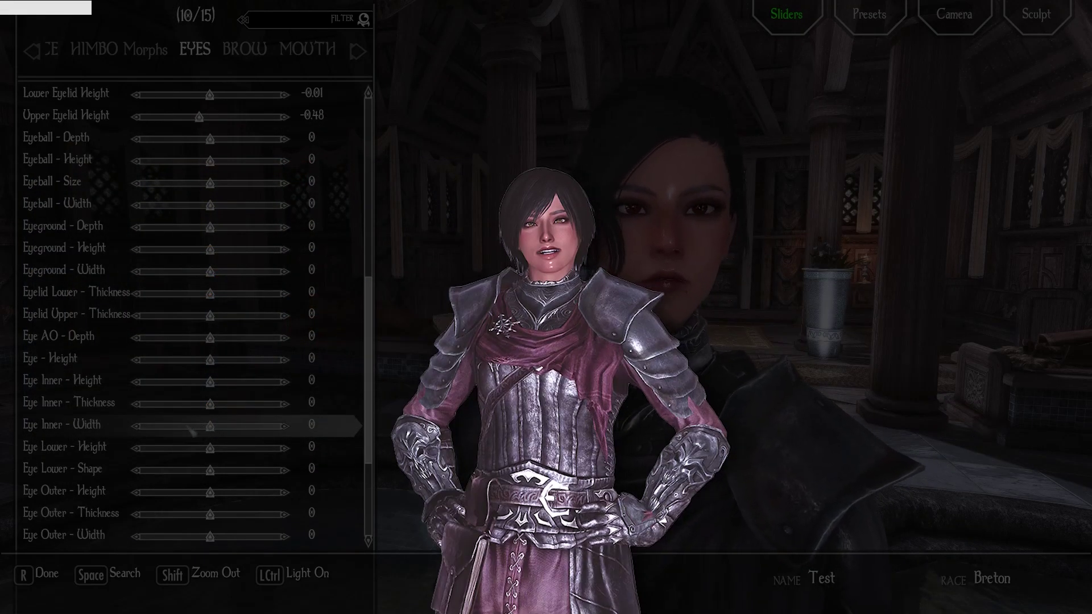
pyautogui.moveTo(210, 426); pyautogui.dragTo(238, 427)
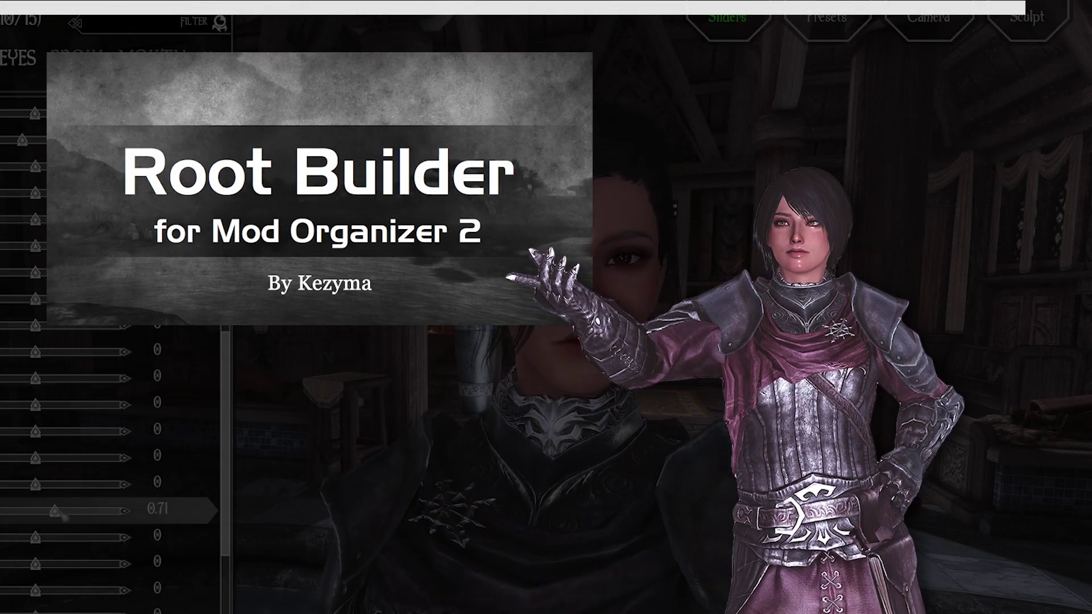
pyautogui.scroll(18, 60, 513)
pyautogui.moveTo(38, 432); pyautogui.dragTo(47, 433)
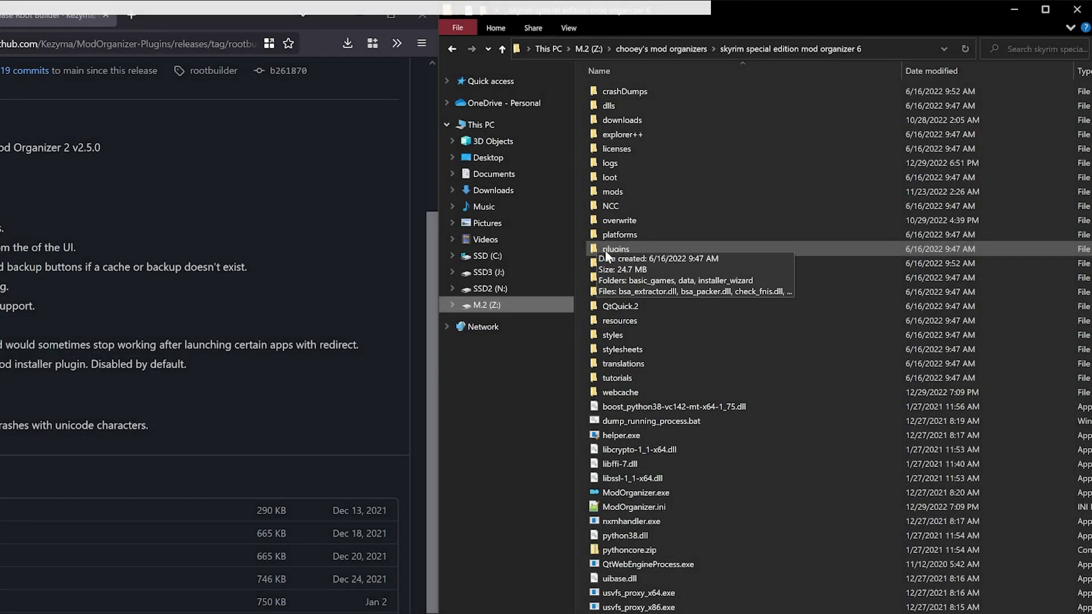
# Download rootbuilder.4.4.0.zip from the GitHub release page and copy its rootbuilder folder into Mod Organizer's plugins folder
pyautogui.doubleClick(609, 252)
pyautogui.scroll(4, 215, 265)
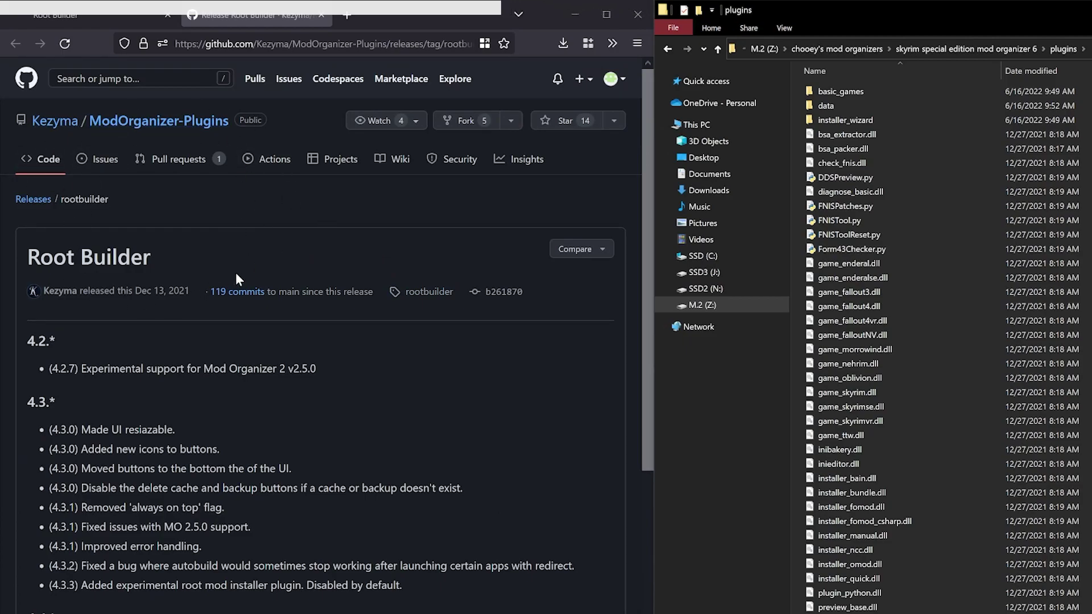
pyautogui.scroll(-5, 235, 275)
pyautogui.click(113, 557)
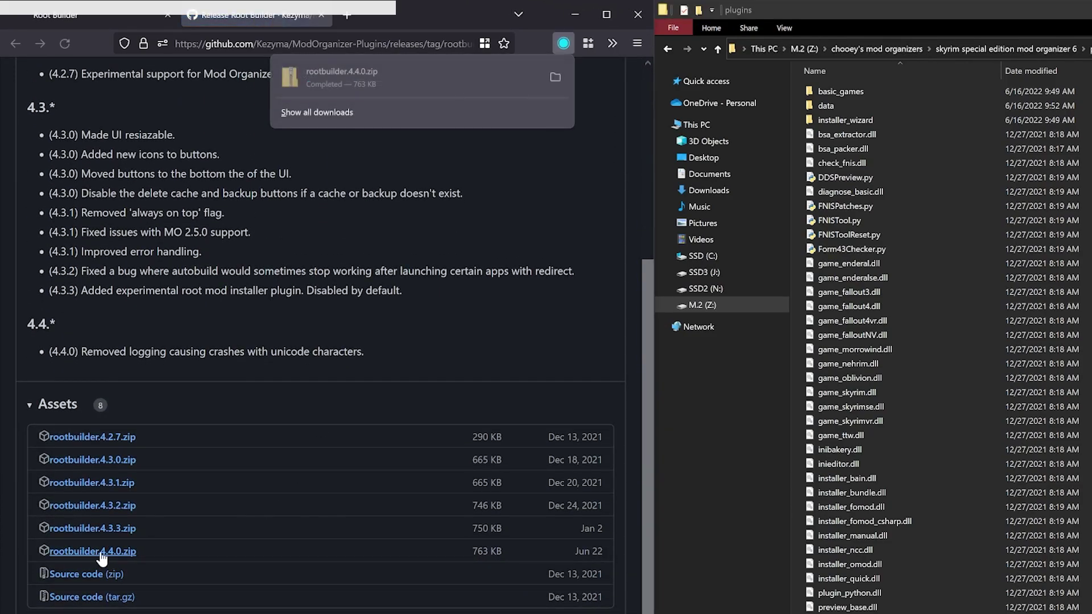
pyautogui.click(346, 78)
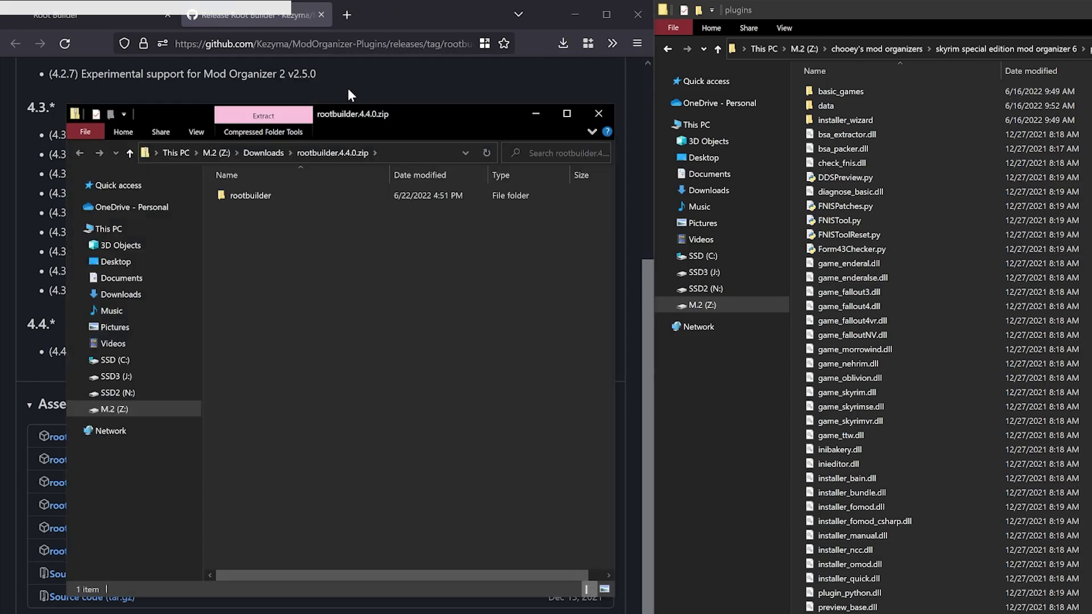
pyautogui.moveTo(249, 194); pyautogui.dragTo(797, 319)
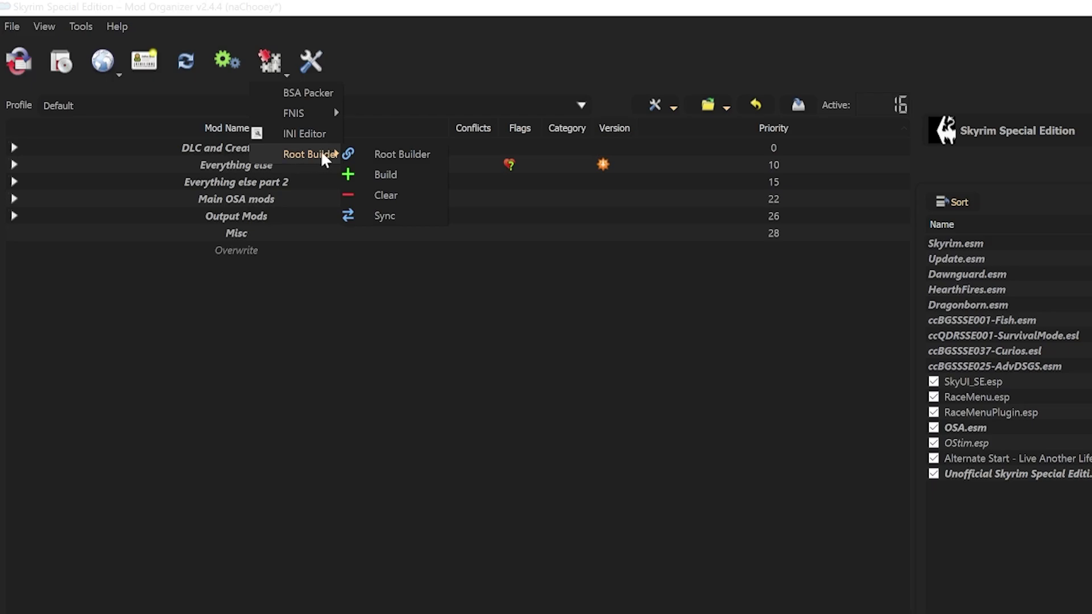
# Open Root Builder's window in Mod Organizer to review its modes and settings
pyautogui.click(377, 151)
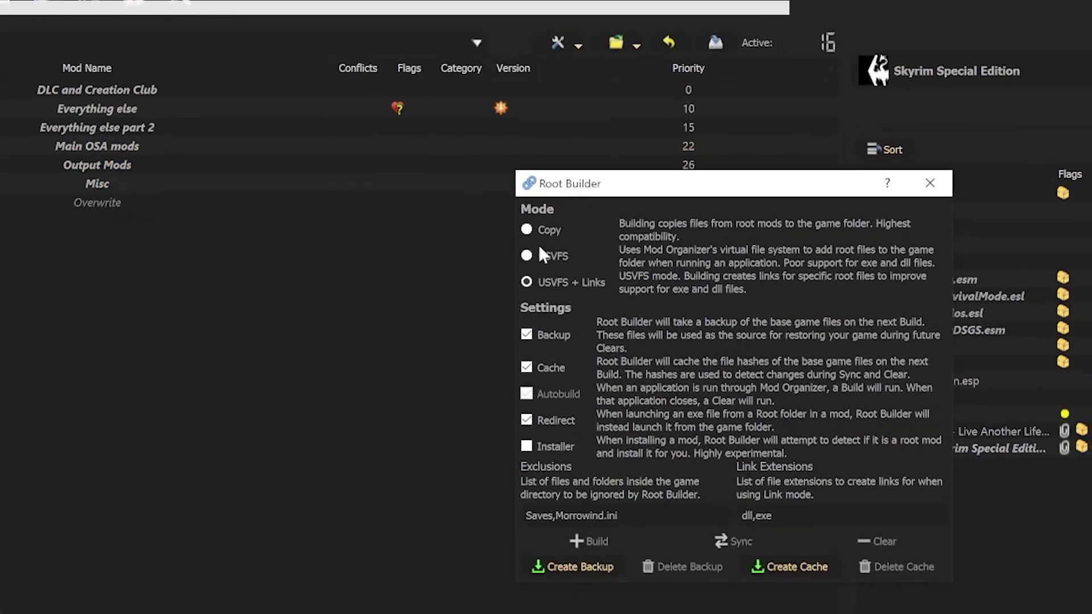
pyautogui.click(639, 272)
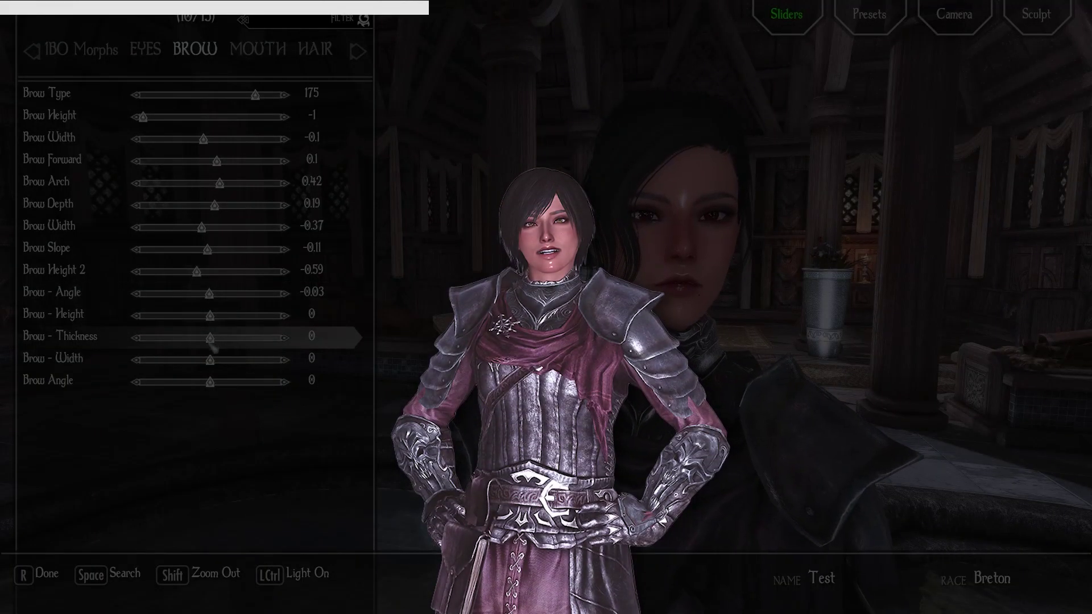
# Set the character's Brow - Thickness slider to 0.75 and the upper Brow Width slider to 0.3
pyautogui.moveTo(211, 342); pyautogui.dragTo(234, 344)
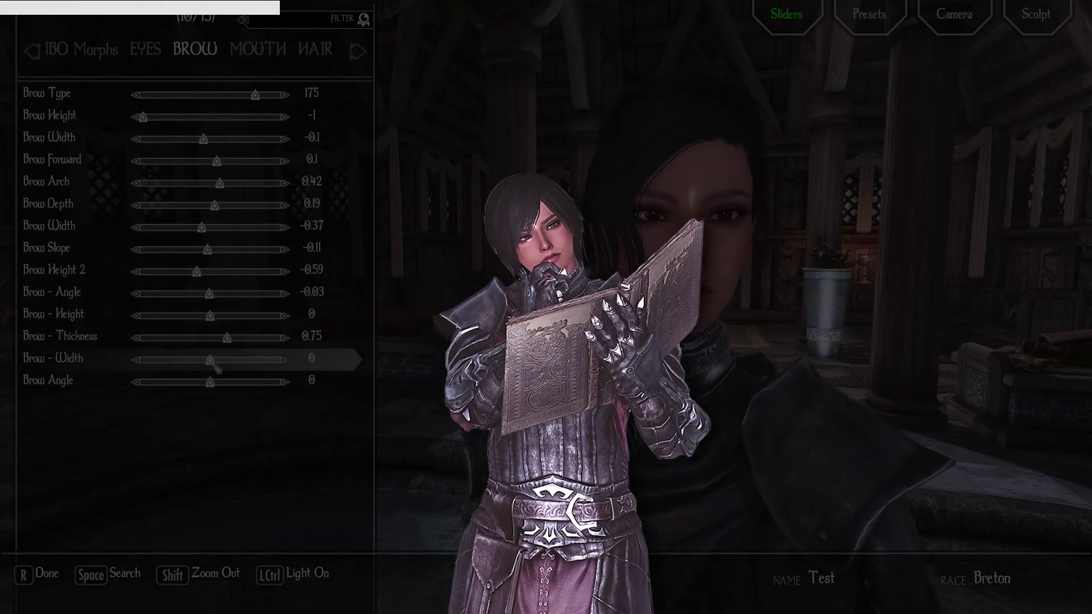
pyautogui.click(231, 140)
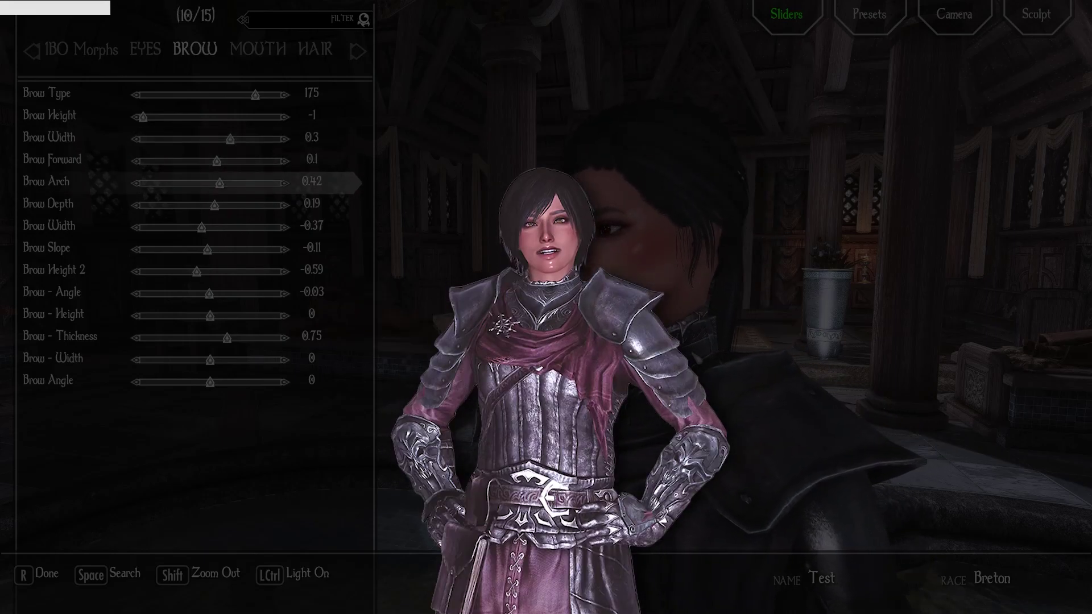
pyautogui.click(229, 338)
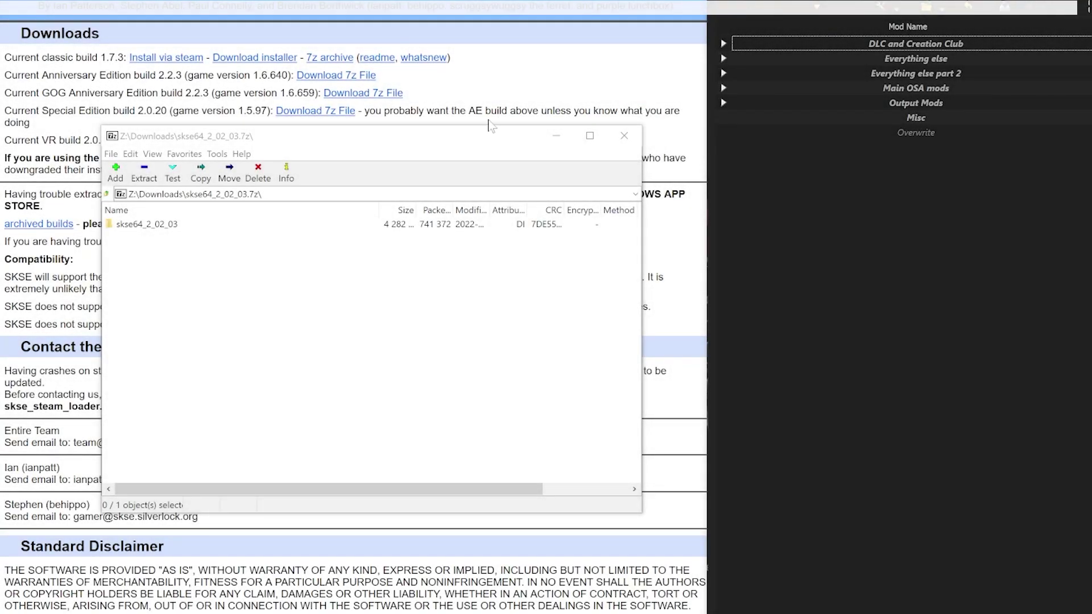
# Create an empty mod named SKSE 2.2.3 in Mod Organizer
pyautogui.rightClick(856, 307)
pyautogui.click(654, 329)
pyautogui.write('SKSE 2.2.3')
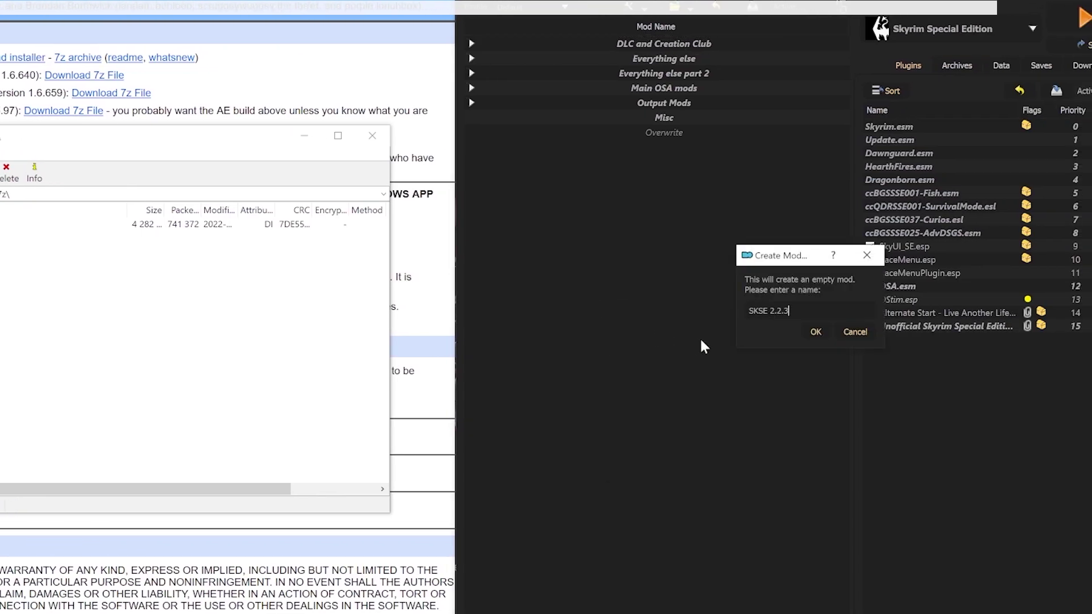
pyautogui.press('Return')
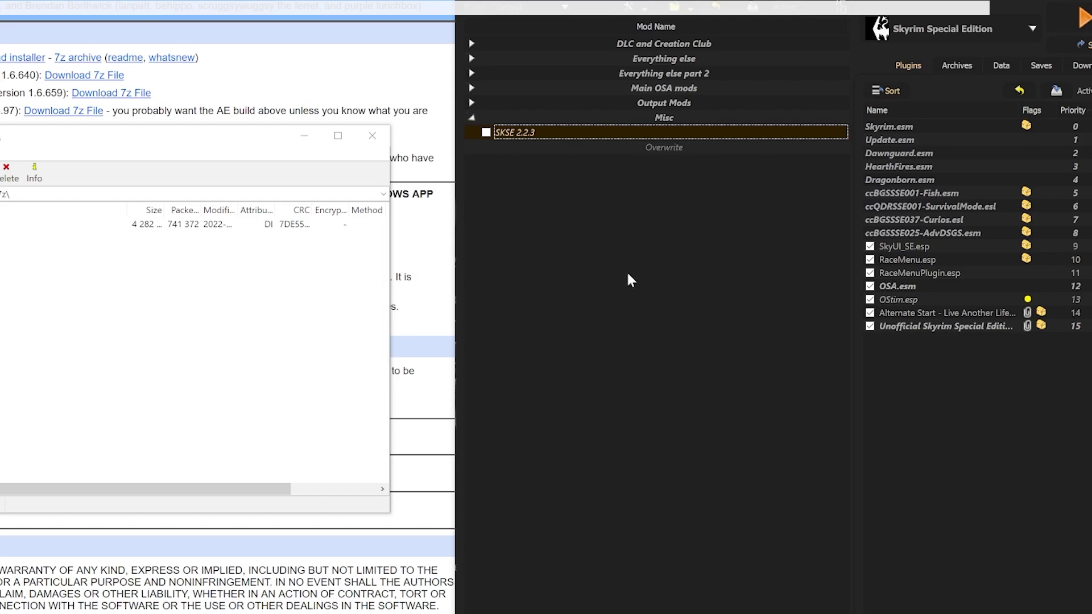
# Open the SKSE 2.2.3 mod's folder in File Explorer and create a folder named root inside it
pyautogui.rightClick(523, 132)
pyautogui.click(573, 340)
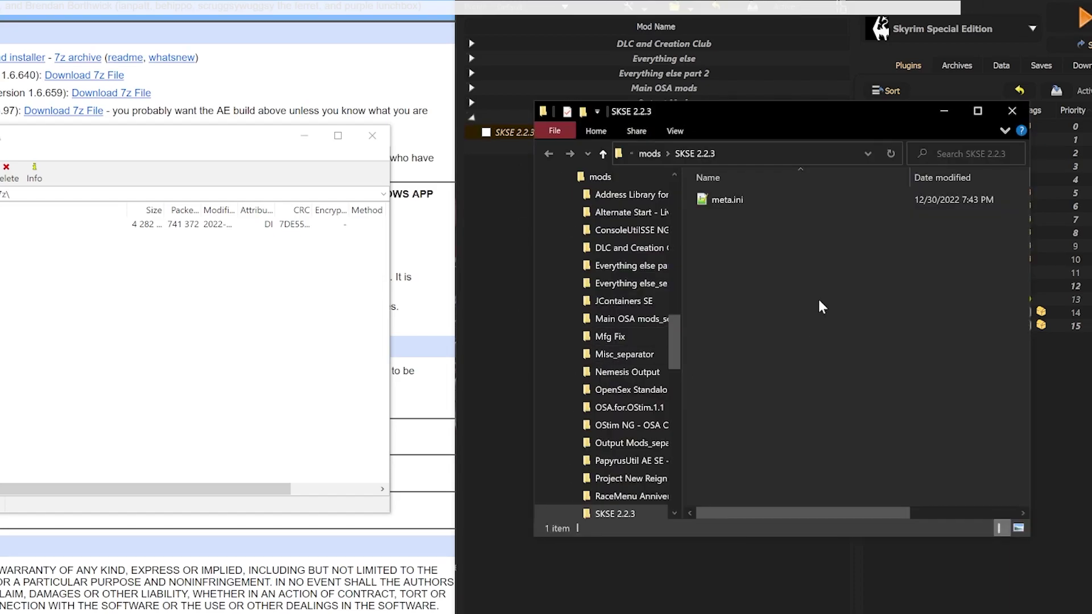
pyautogui.rightClick(762, 299)
pyautogui.moveTo(683, 522)
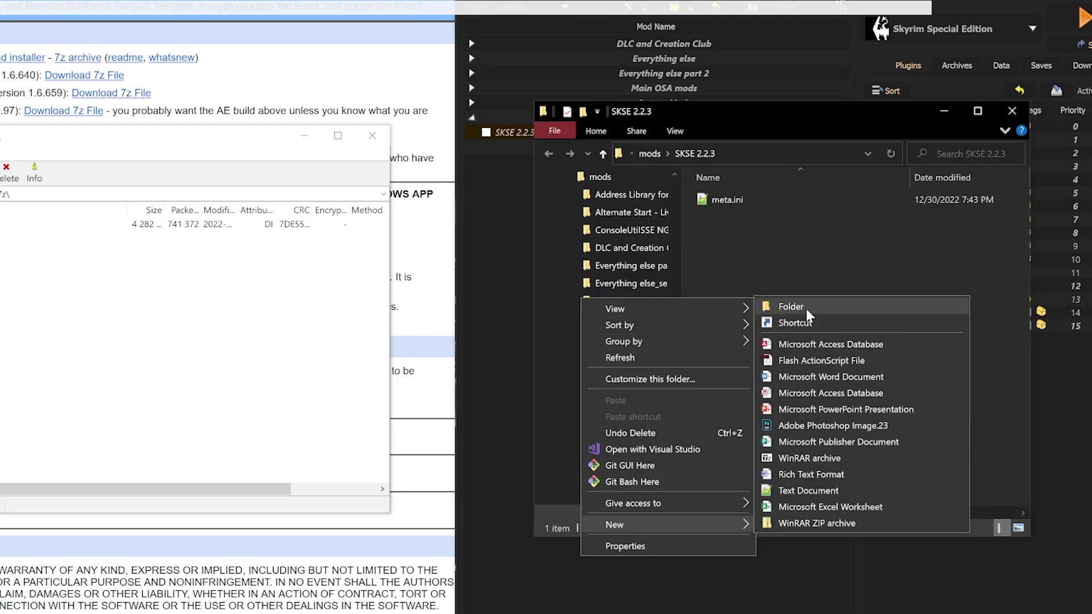
pyautogui.click(807, 306)
pyautogui.click(881, 443)
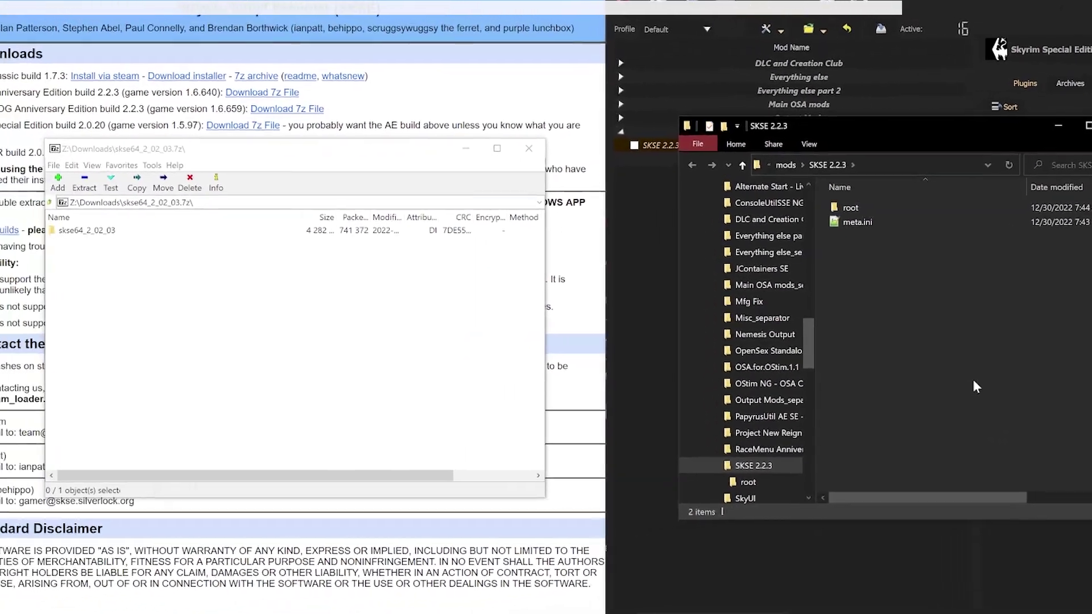
# Copy skse64_1_6_640.dll and skse64_loader.exe from the archive's skse64_2_02_03 folder into the mod's root folder
pyautogui.doubleClick(106, 234)
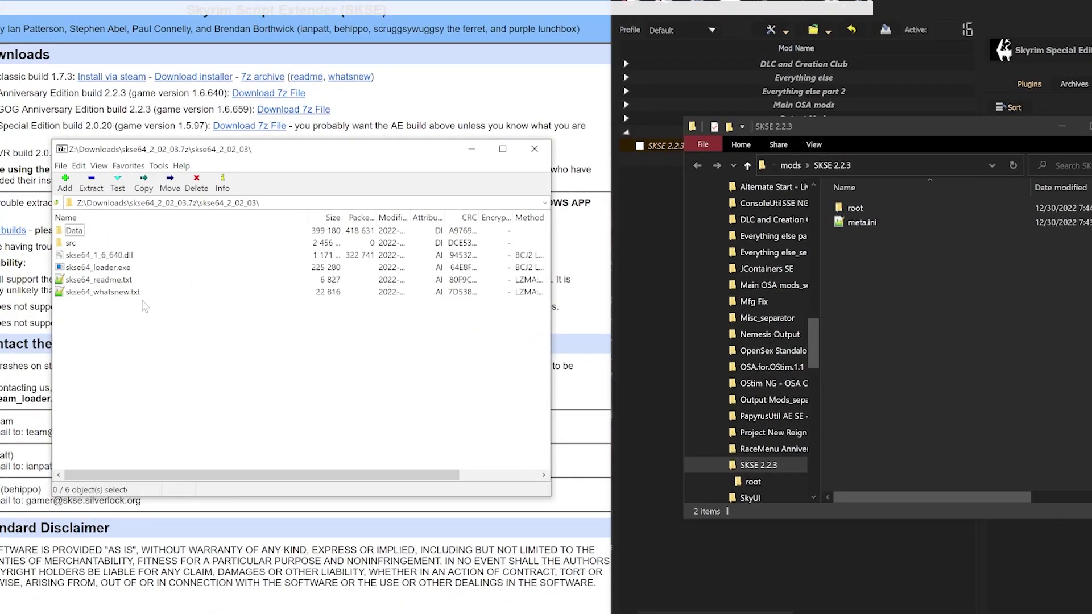
pyautogui.keyDown('ctrl'); pyautogui.click(129, 260); pyautogui.keyUp('ctrl')
pyautogui.moveTo(121, 260); pyautogui.dragTo(854, 209)
pyautogui.click(186, 335)
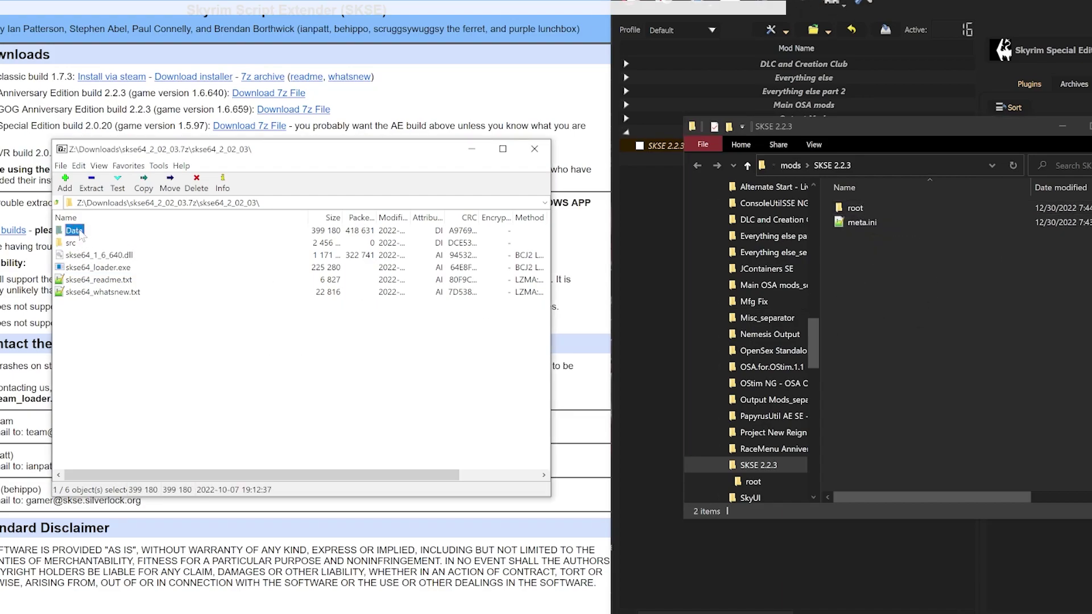
# Copy the Scripts folder from the archive's Data folder into the SKSE 2.2.3 mod folder, beside root
pyautogui.doubleClick(77, 230)
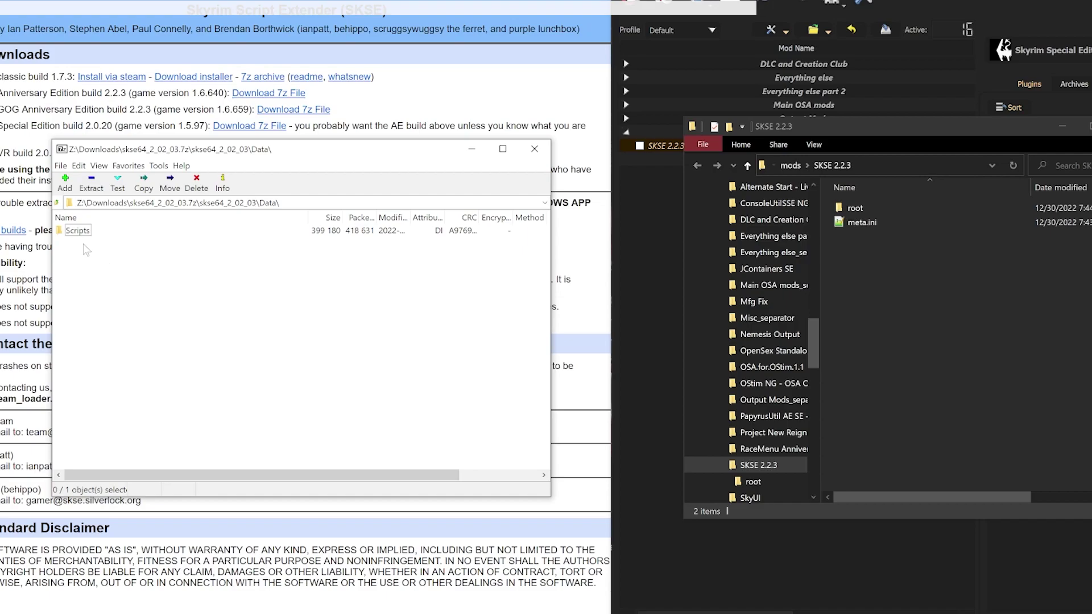
pyautogui.moveTo(957, 331); pyautogui.dragTo(958, 306)
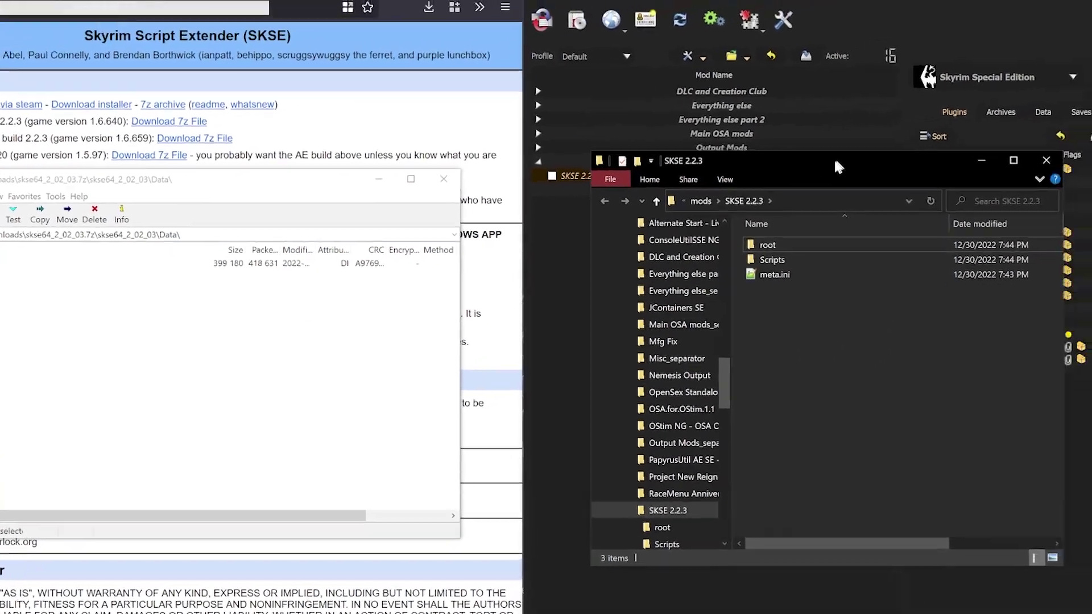
# Move the folder window aside, switch to Mod Organizer and enable the SKSE 2.2.3 mod
pyautogui.moveTo(910, 126); pyautogui.dragTo(305, 125)
pyautogui.click(631, 336)
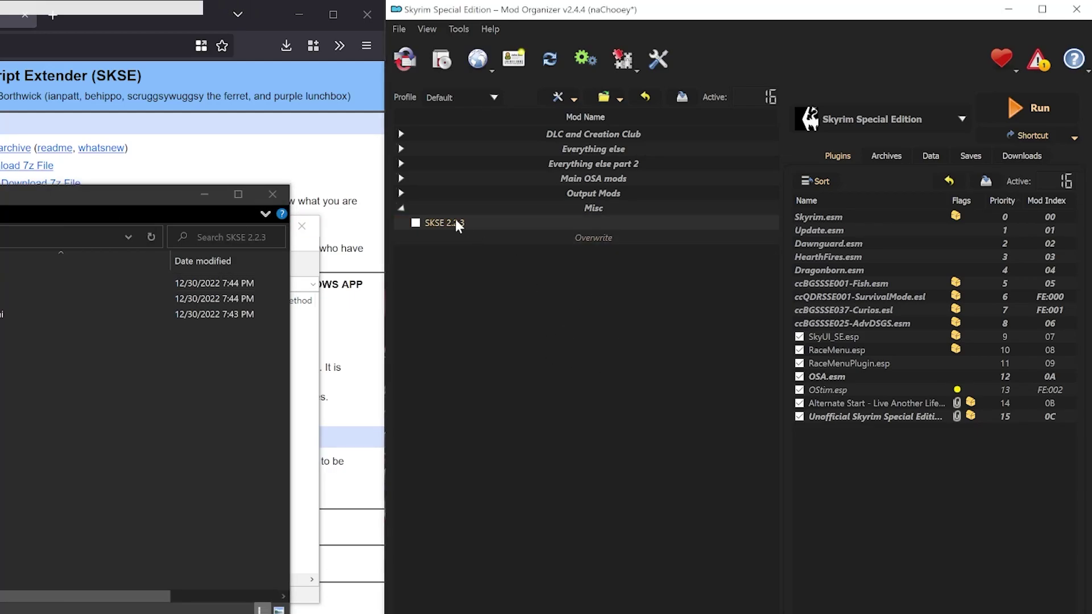
# Start adding a new executable from file in Mod Organizer and copy the SKSE 2.2.3 mod folder's path from File Explorer
pyautogui.click(887, 119)
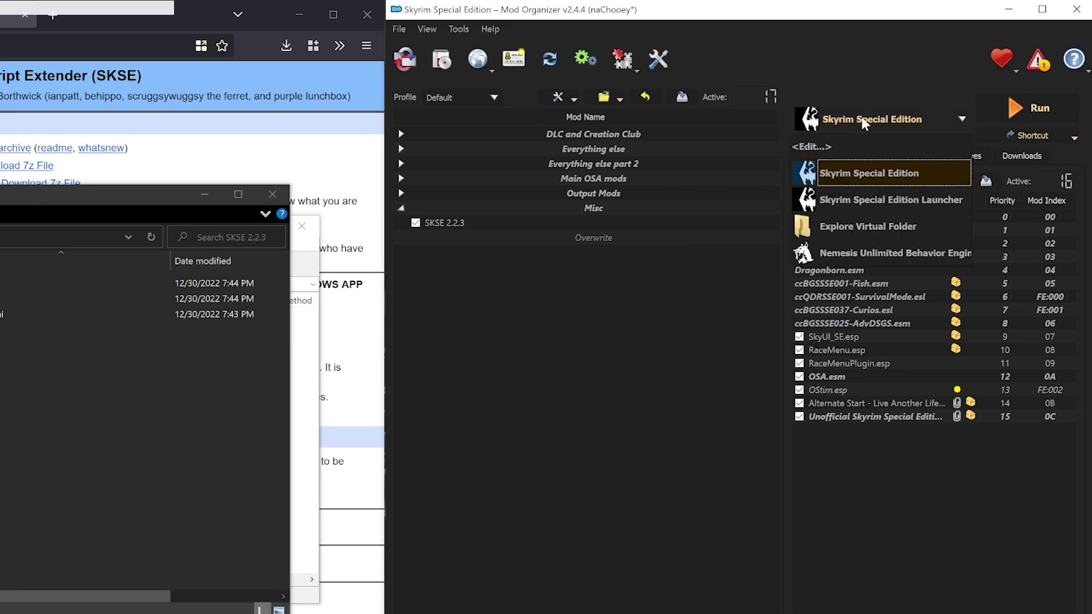
pyautogui.click(858, 149)
pyautogui.click(587, 277)
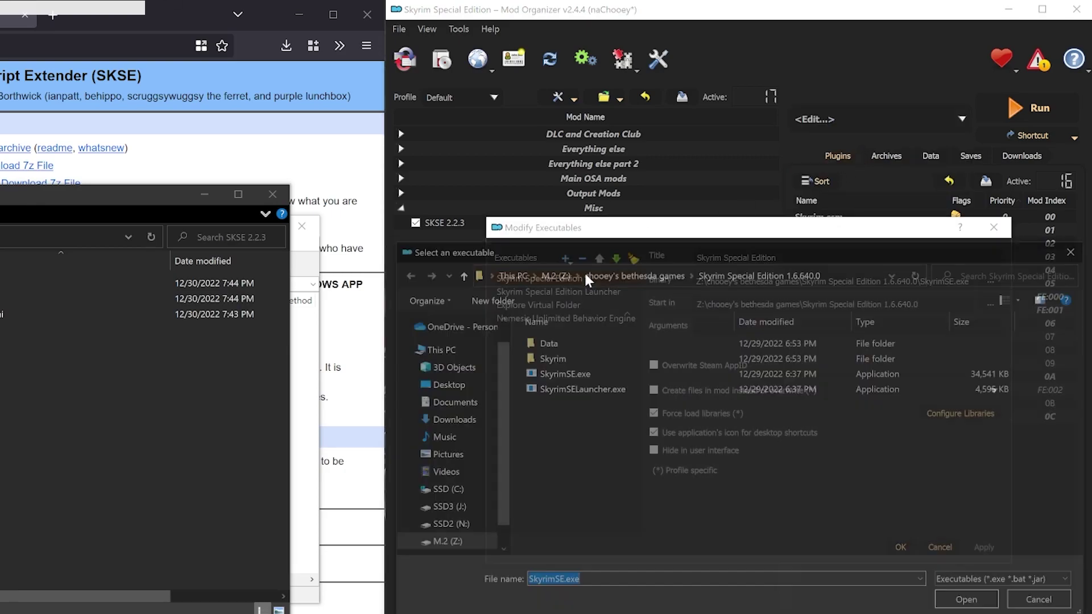
pyautogui.click(100, 237)
pyautogui.hotkey('ctrl', 'c')
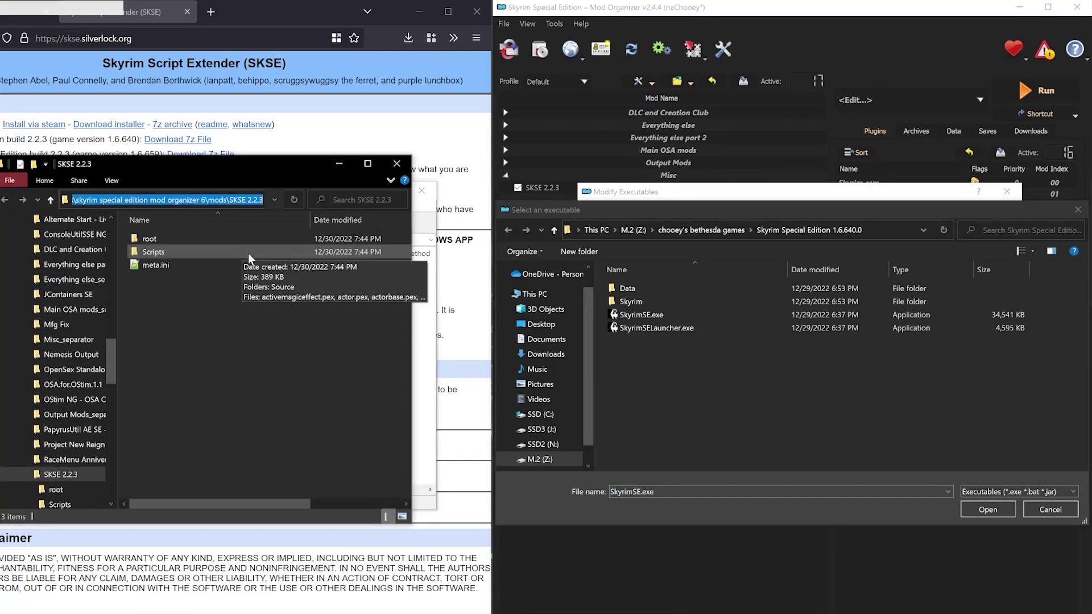
# Go to the copied SKSE 2.2.3 path, add skse64_loader.exe from its root folder as an executable and save the executables list
pyautogui.click(850, 229)
pyautogui.hotkey('ctrl', 'v')
pyautogui.press('Return')
pyautogui.doubleClick(628, 288)
pyautogui.doubleClick(648, 288)
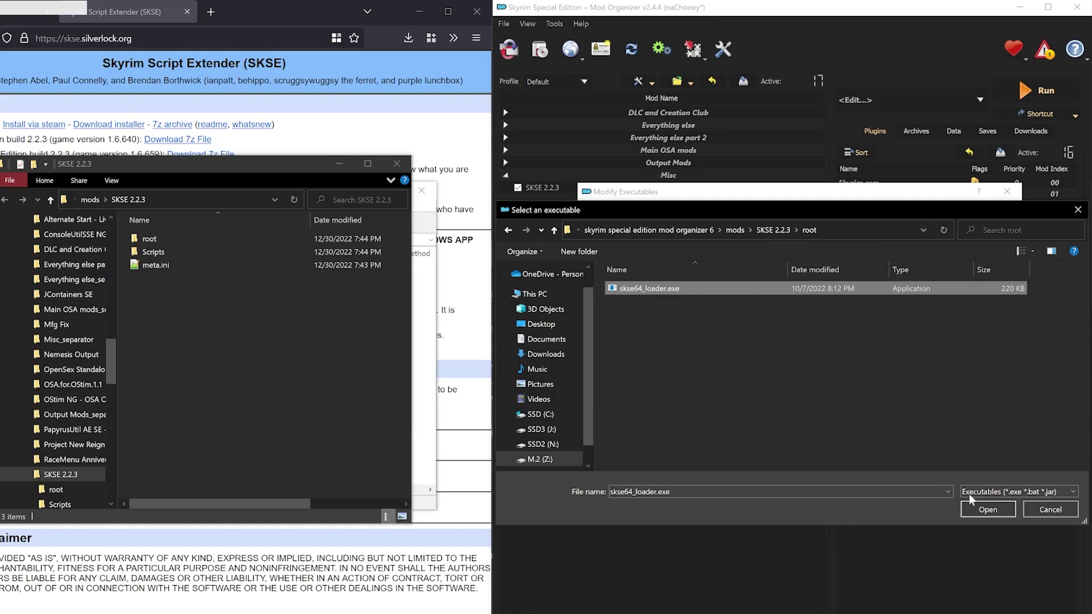
pyautogui.click(927, 461)
# Choose skse64_loader as the program to launch and run it
pyautogui.click(980, 99)
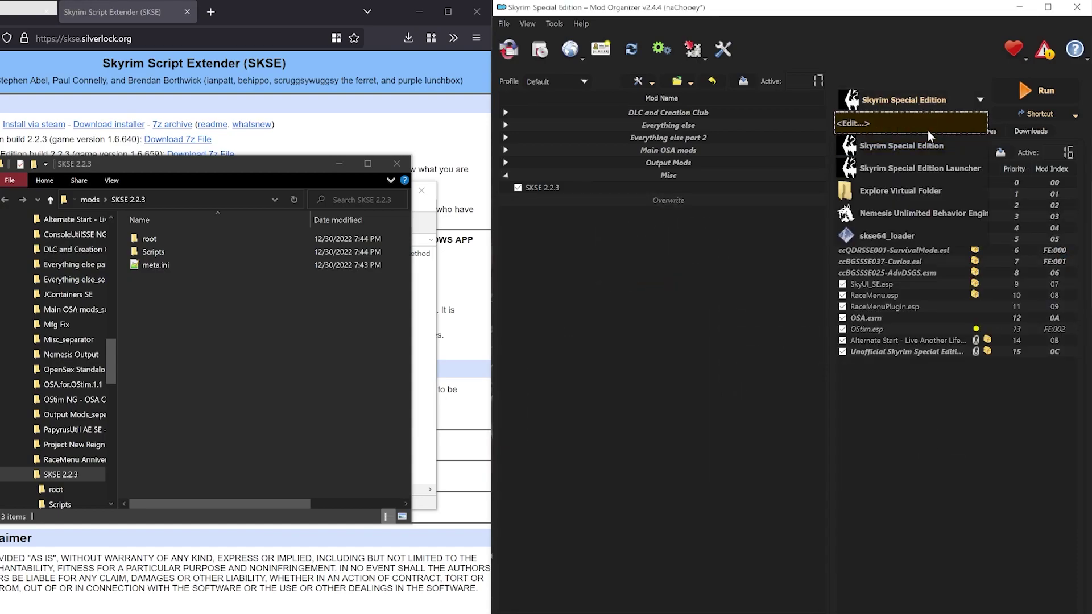
pyautogui.click(906, 237)
pyautogui.click(1020, 90)
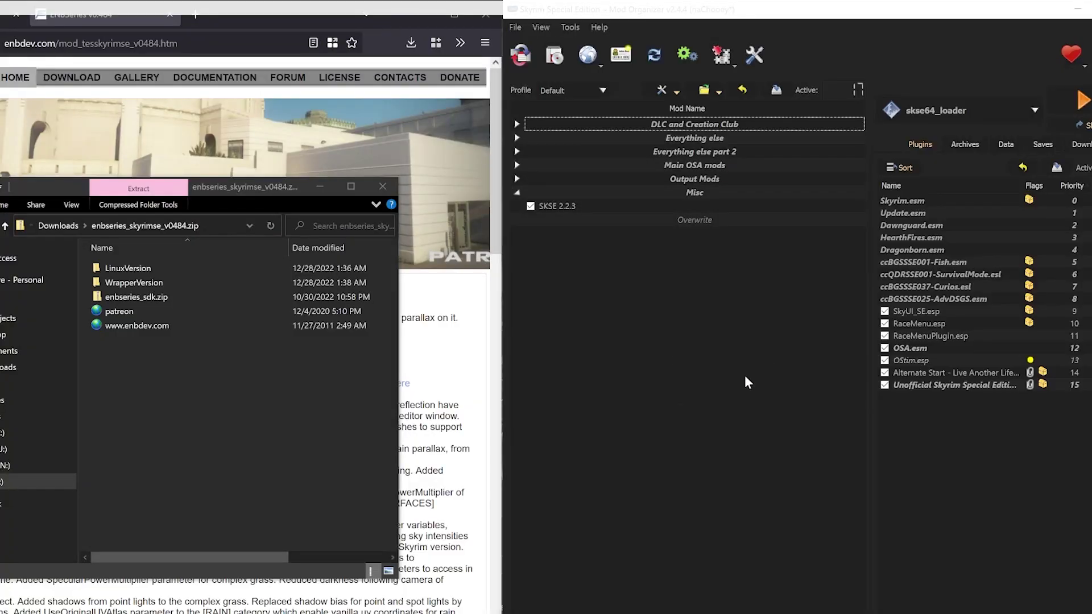
# Create an empty mod named ENB 0.484 under the Misc separator
pyautogui.click(745, 380)
pyautogui.write('ENB')
pyautogui.press('Return')
# Open the ENB 0.484 mod's folder in File Explorer and create a folder named root inside it
pyautogui.rightClick(564, 219)
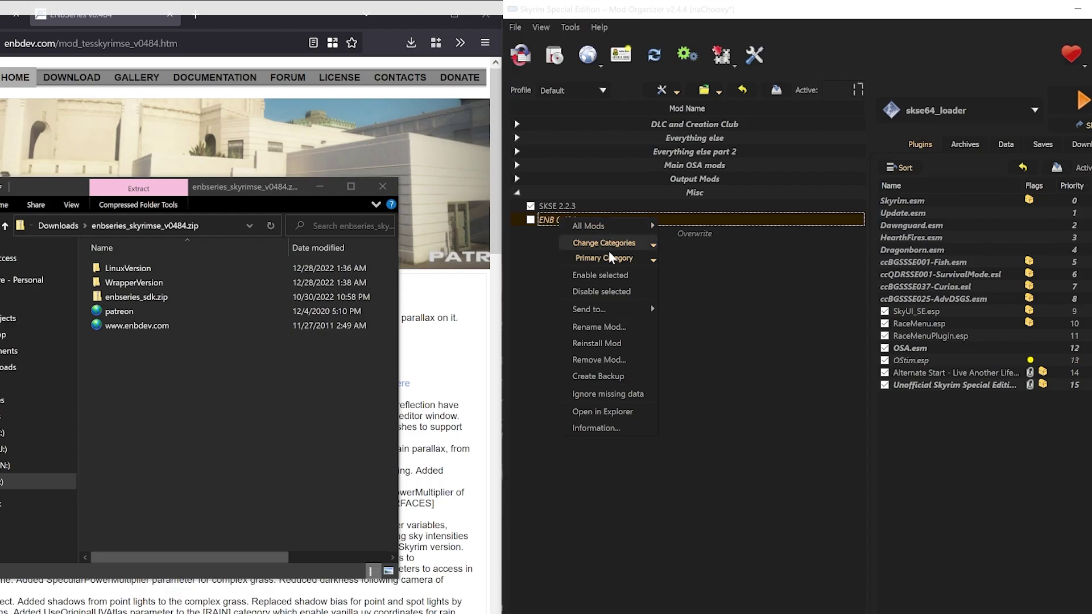
pyautogui.click(591, 409)
pyautogui.moveTo(682, 236); pyautogui.dragTo(736, 180)
pyautogui.rightClick(801, 347)
pyautogui.moveTo(736, 556)
pyautogui.click(842, 358)
pyautogui.write('root')
pyautogui.press('Return')
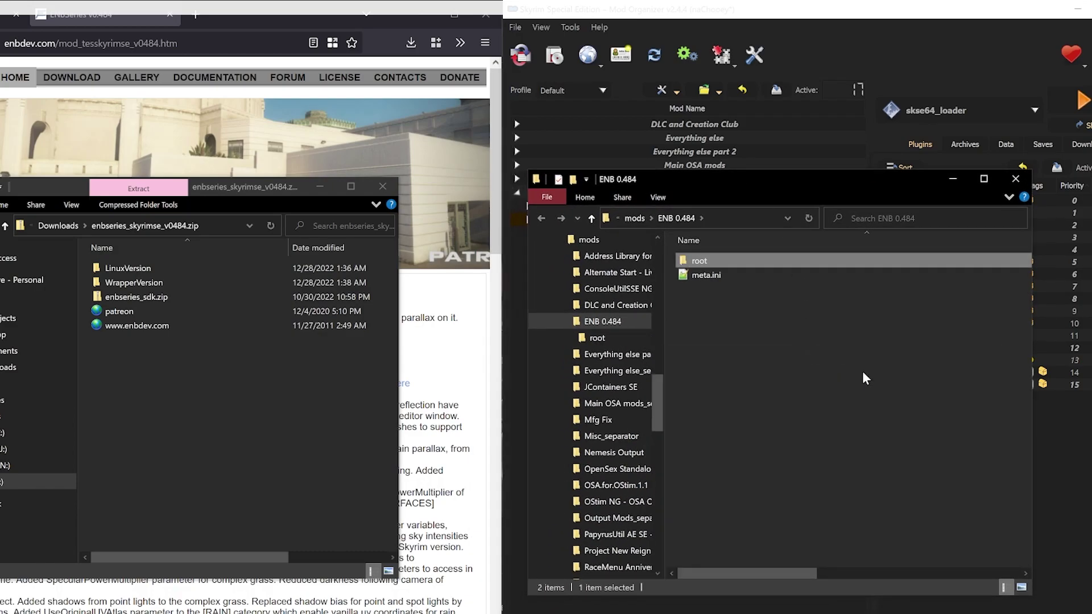
# Copy d3d11.dll and d3dcompiler_46e.dll from the ENB archive's WrapperVersion folder into the ENB 0.484 mod's root folder
pyautogui.doubleClick(165, 284)
pyautogui.click(216, 284)
pyautogui.keyDown('ctrl'); pyautogui.click(202, 295); pyautogui.keyUp('ctrl')
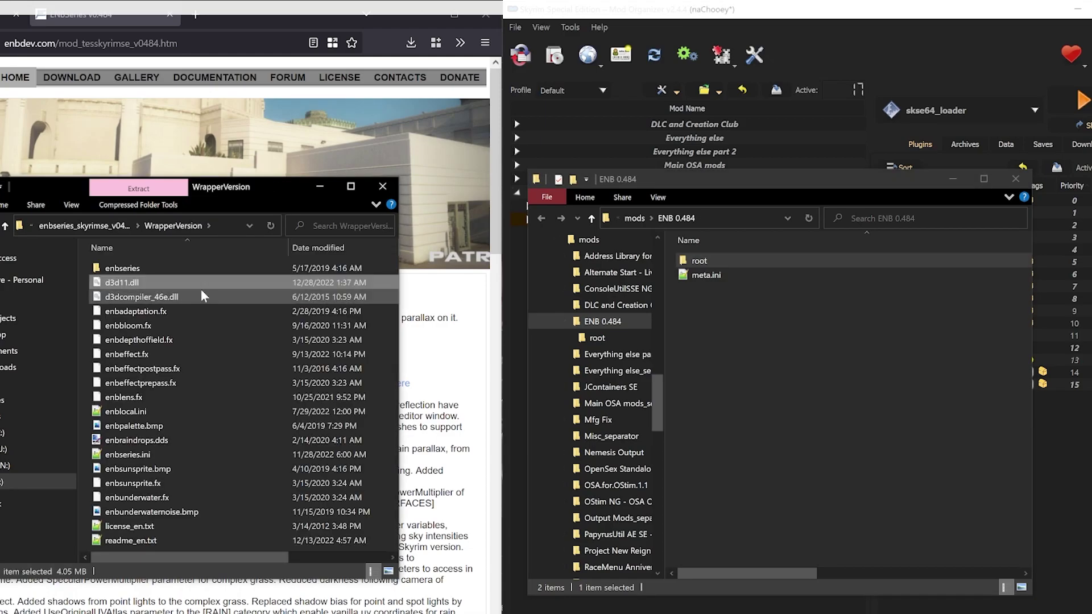
pyautogui.moveTo(139, 283); pyautogui.dragTo(708, 272)
# Move the ENB folder window aside, then refresh Mod Organizer and enable the ENB 0.484 mod
pyautogui.moveTo(756, 182); pyautogui.dragTo(146, 166)
pyautogui.click(685, 334)
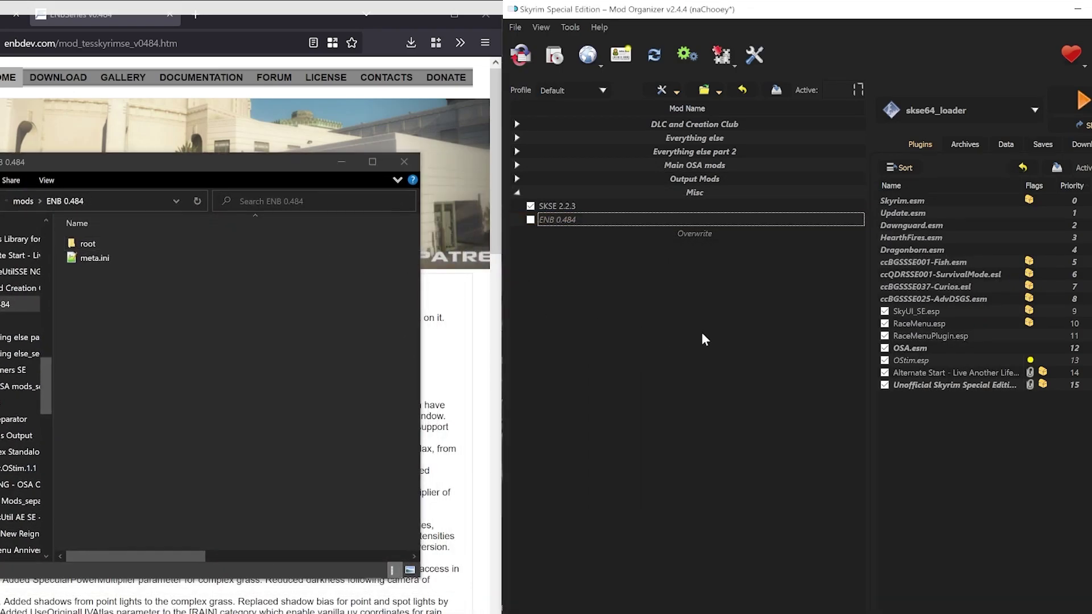
pyautogui.press('F5')
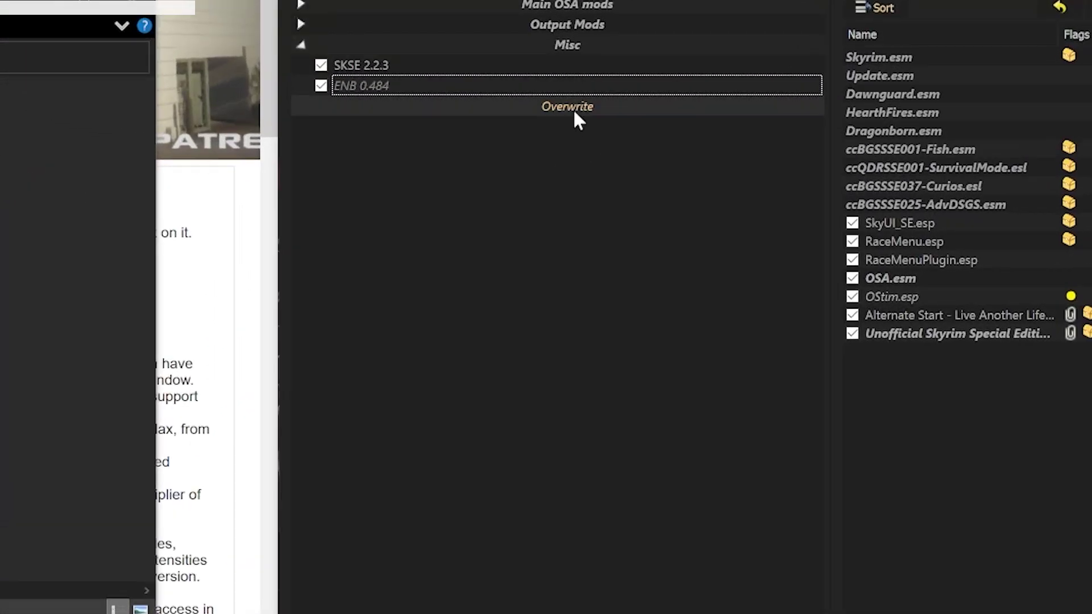
# Open the Overwrite contents and examine the ENB files generated in its Root folder
pyautogui.doubleClick(708, 195)
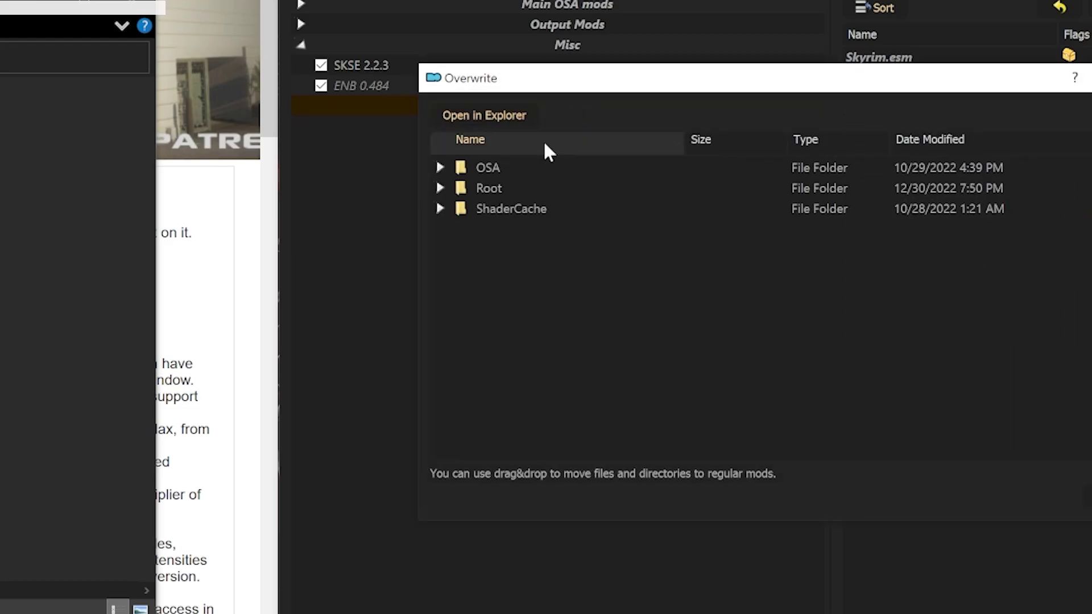
pyautogui.click(440, 209)
pyautogui.click(440, 188)
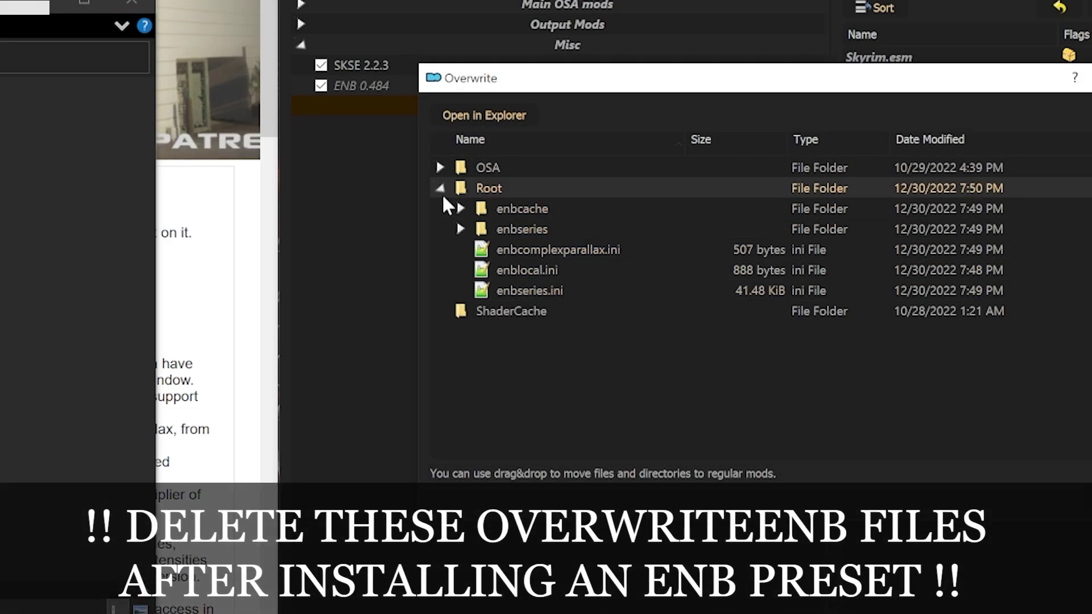
pyautogui.click(440, 189)
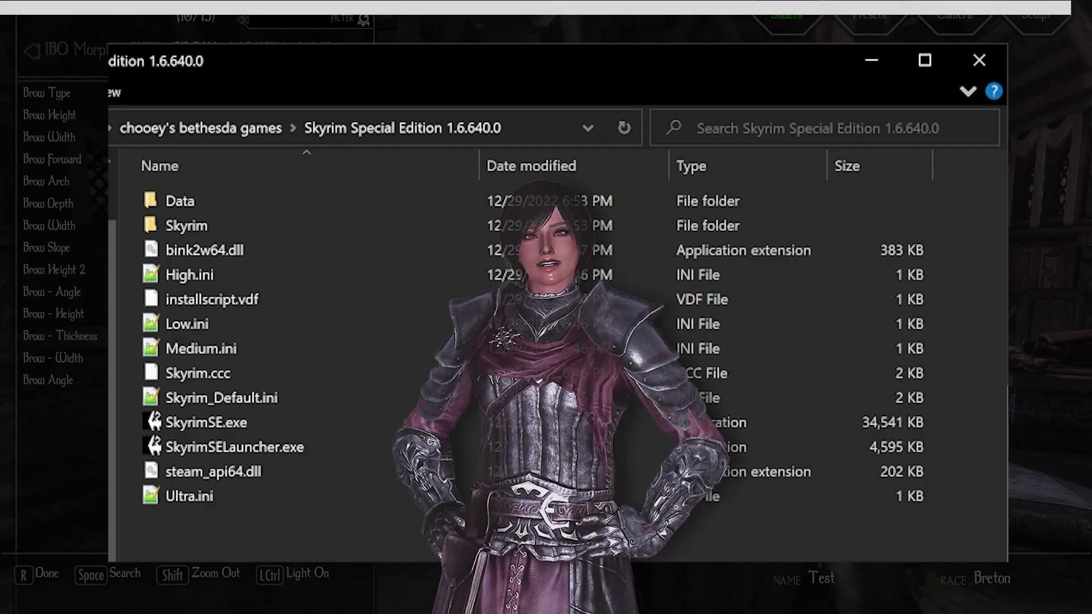
pyautogui.moveTo(642, 562); pyautogui.dragTo(189, 240)
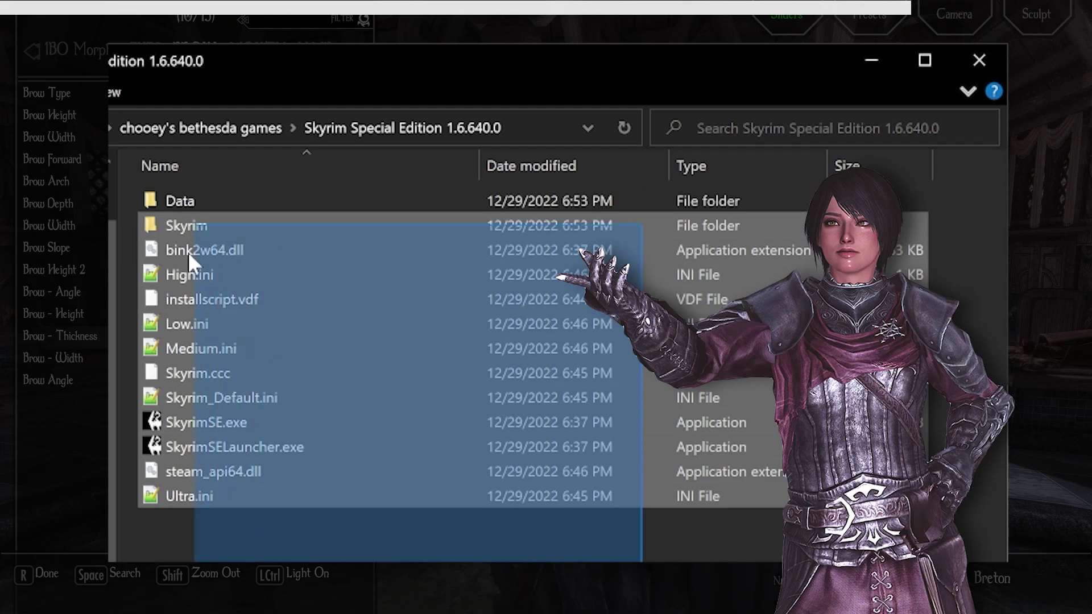